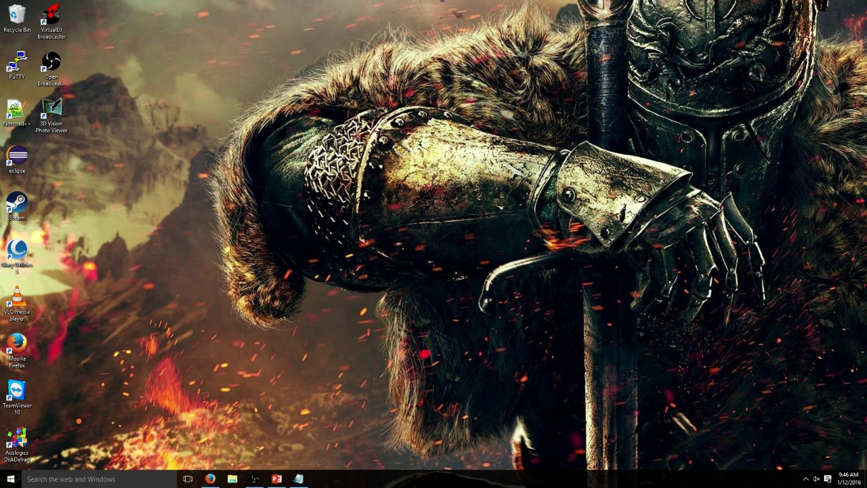
pyautogui.click(254, 479)
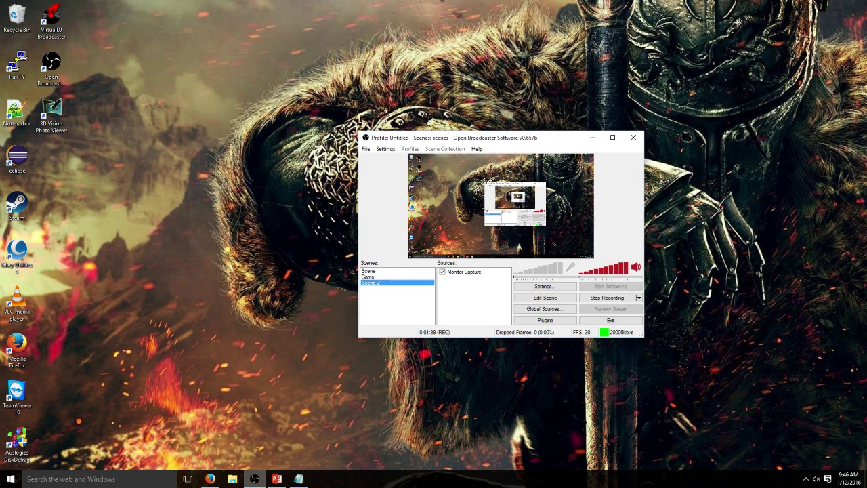
pyautogui.click(254, 479)
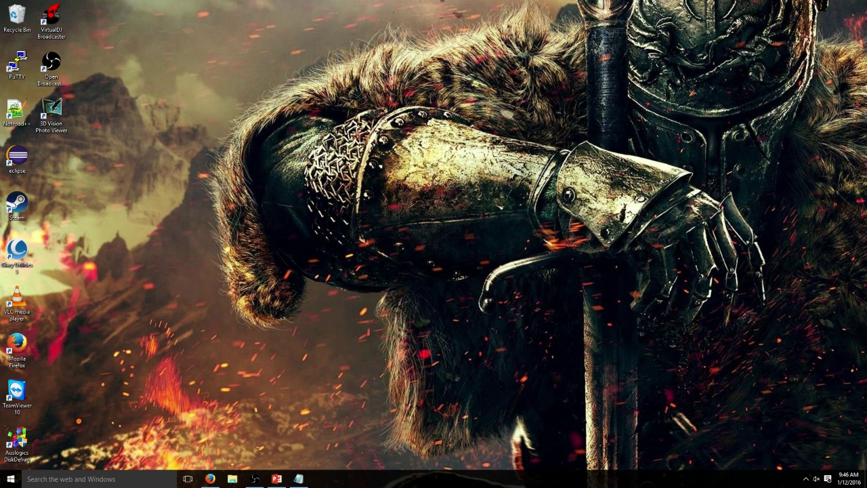
# Switch to PowerPoint and enable the Developer tab in the ribbon customization options.
pyautogui.click(277, 479)
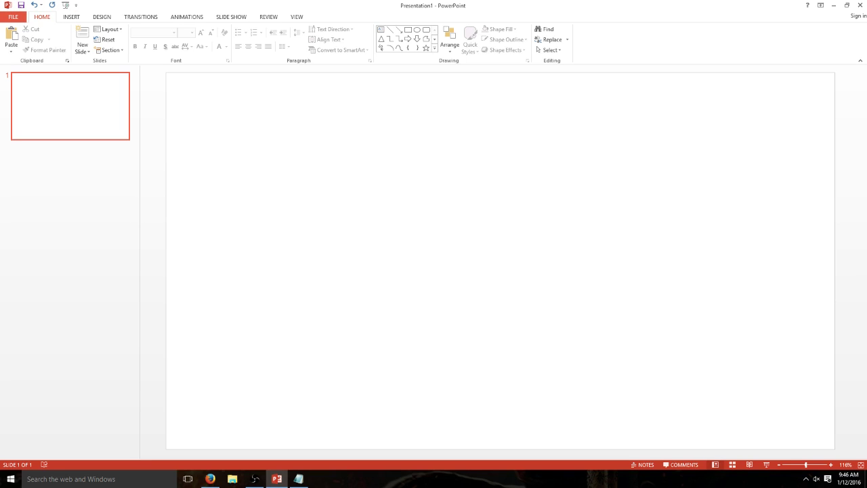
pyautogui.click(13, 16)
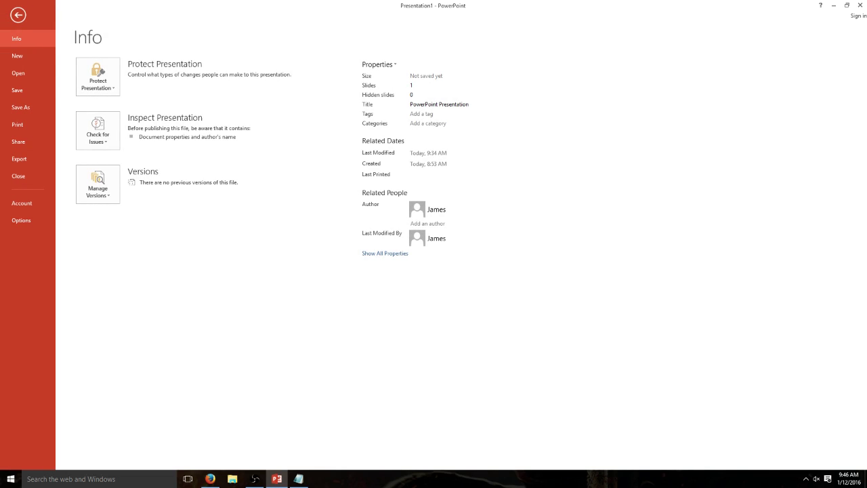
pyautogui.click(21, 220)
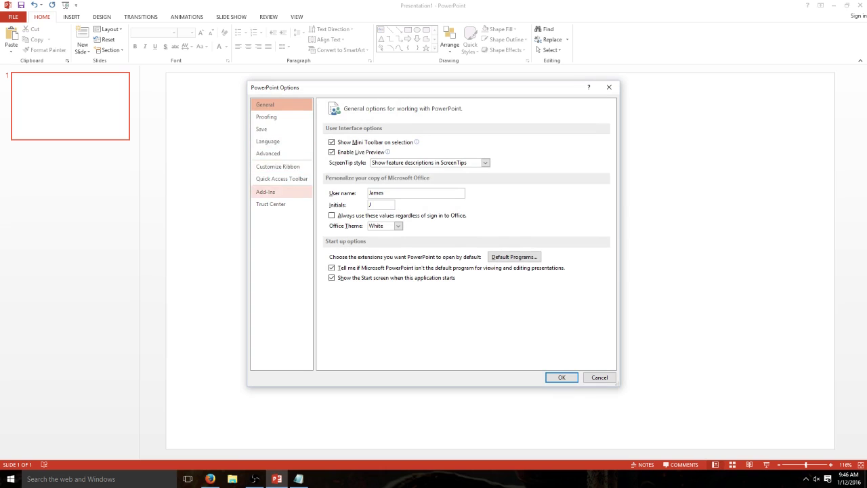
pyautogui.click(278, 166)
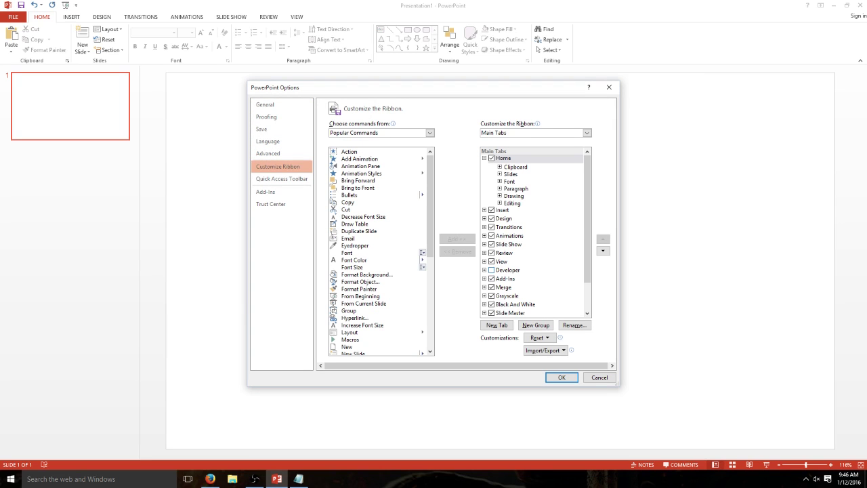
pyautogui.click(491, 270)
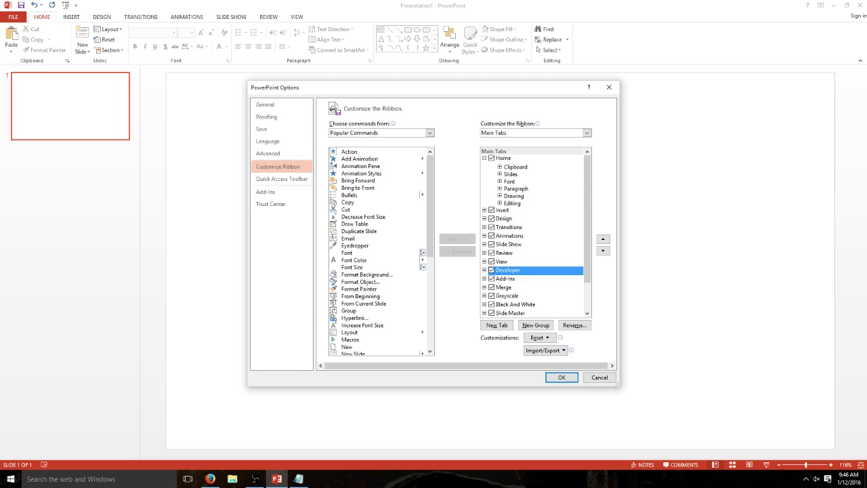
pyautogui.click(562, 377)
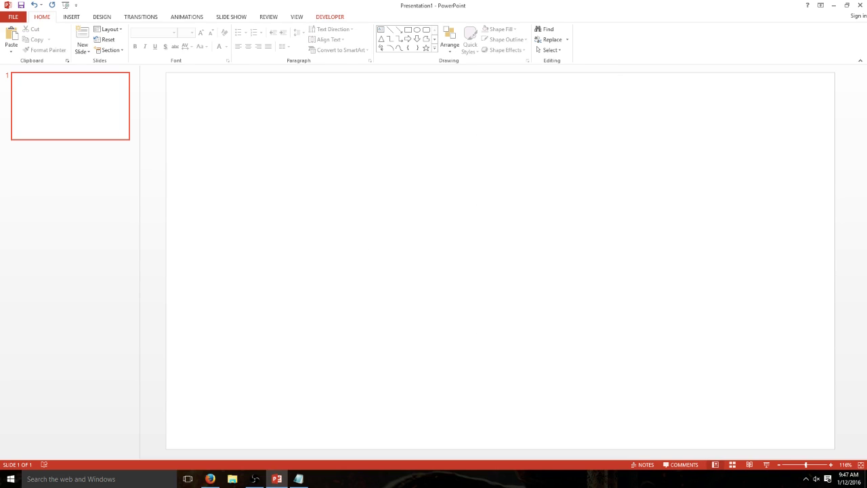
# Insert a Shockwave Flash Object control covering most of the blank slide and open its property sheet.
pyautogui.click(330, 16)
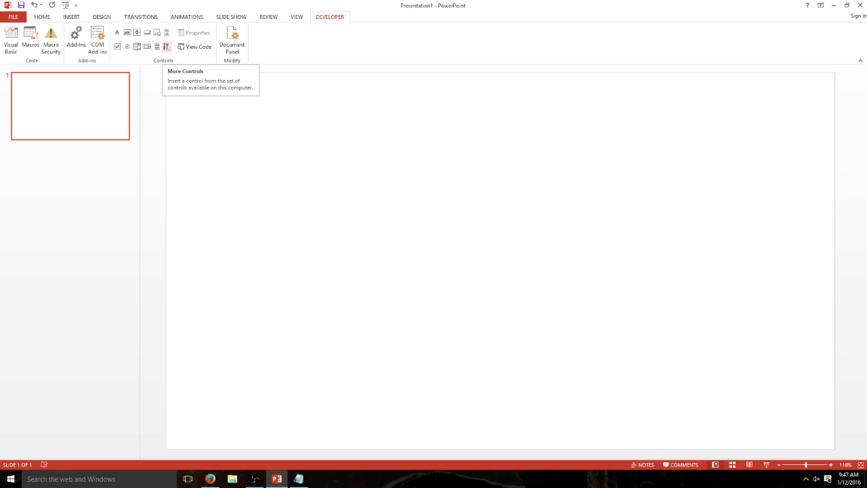
pyautogui.click(166, 46)
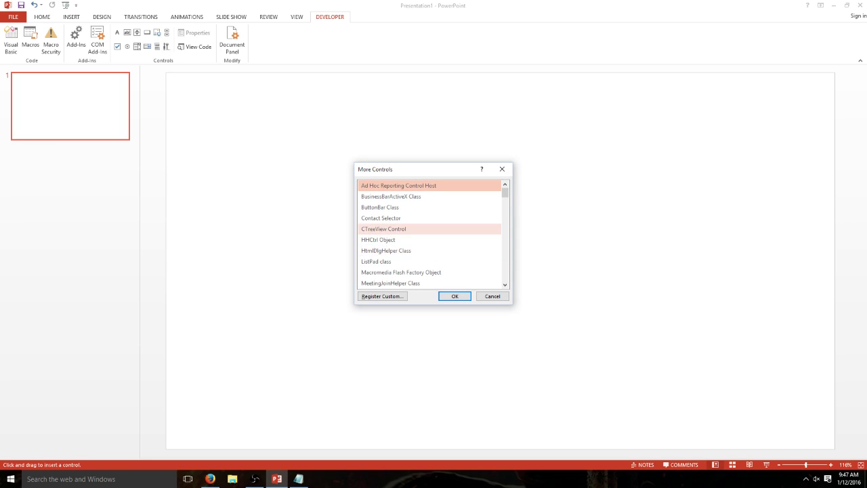
pyautogui.scroll(-15, 407, 234)
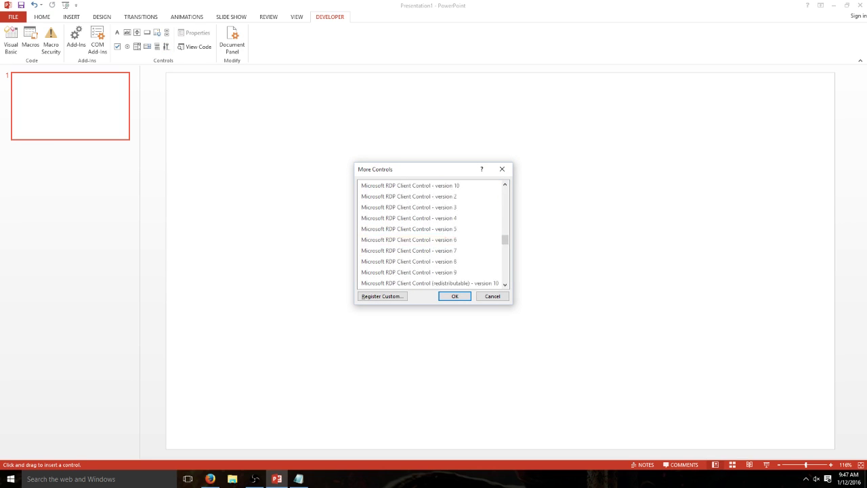
pyautogui.scroll(-2, 407, 237)
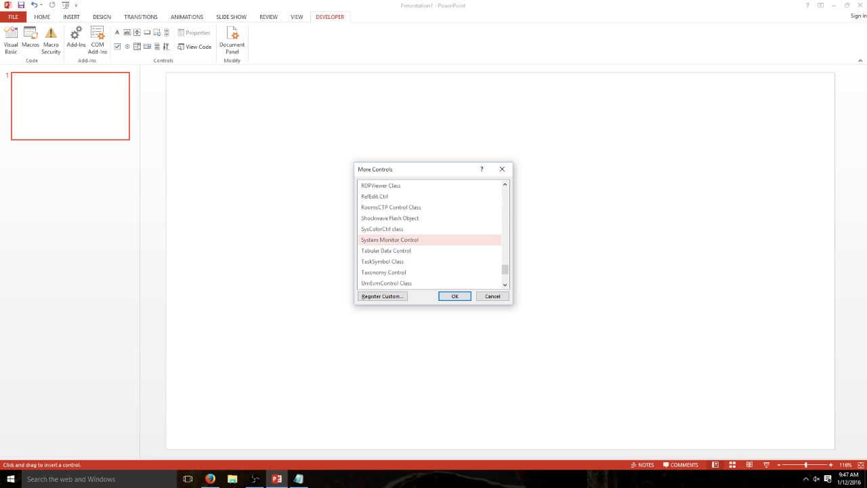
pyautogui.click(389, 218)
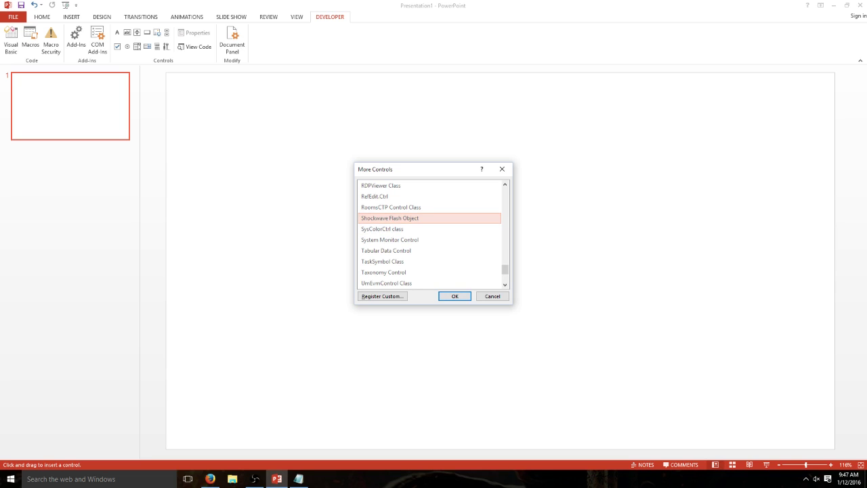
pyautogui.press('Return')
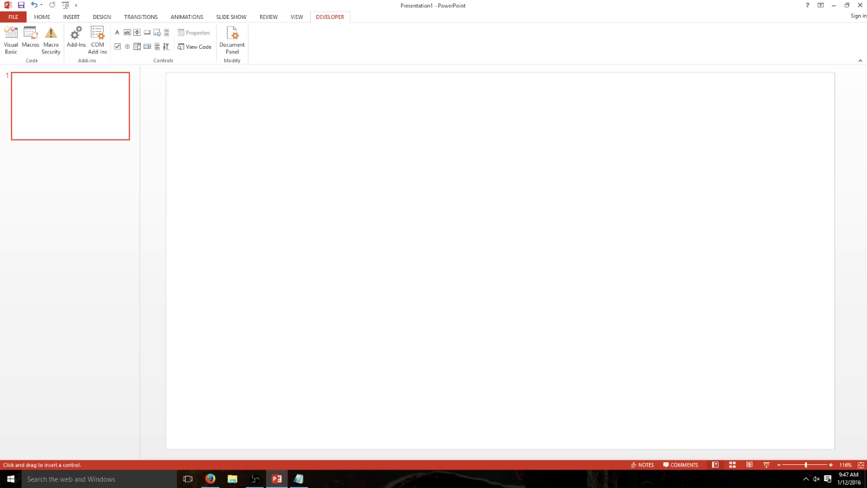
pyautogui.moveTo(205, 105); pyautogui.dragTo(788, 399)
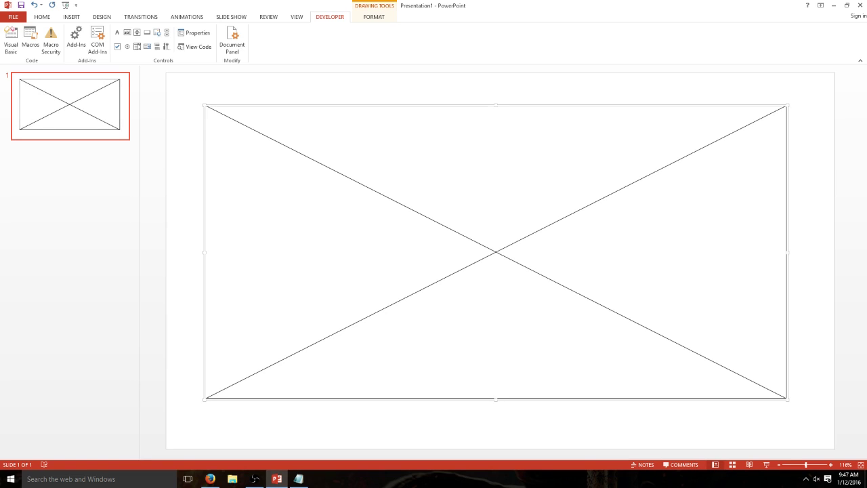
pyautogui.rightClick(462, 181)
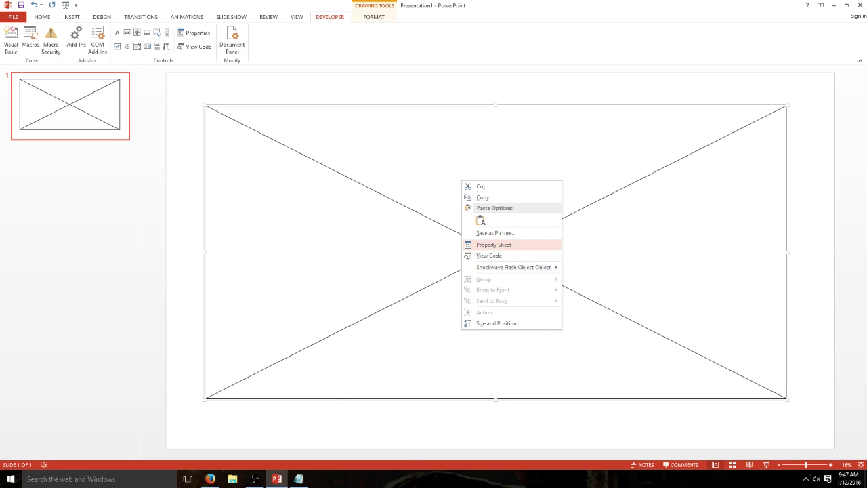
pyautogui.click(493, 245)
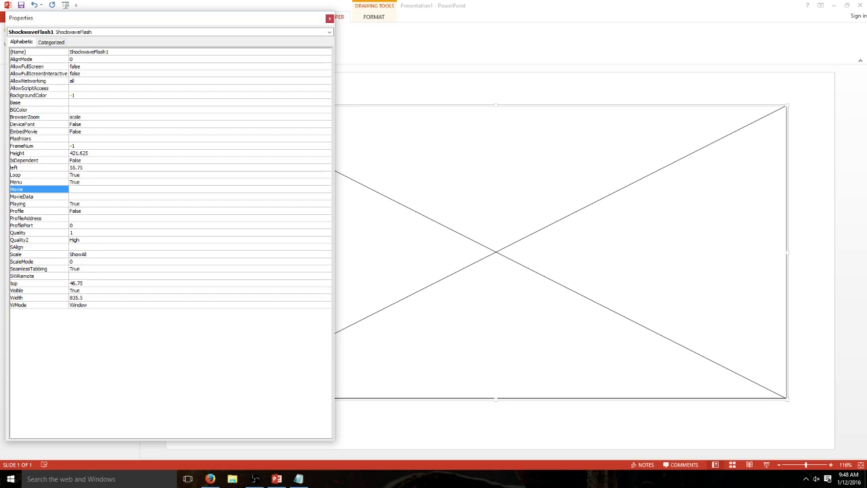
# Copy the address of the Evolved Release Trailer video from Firefox into the first line of the Notepad file.
pyautogui.click(210, 479)
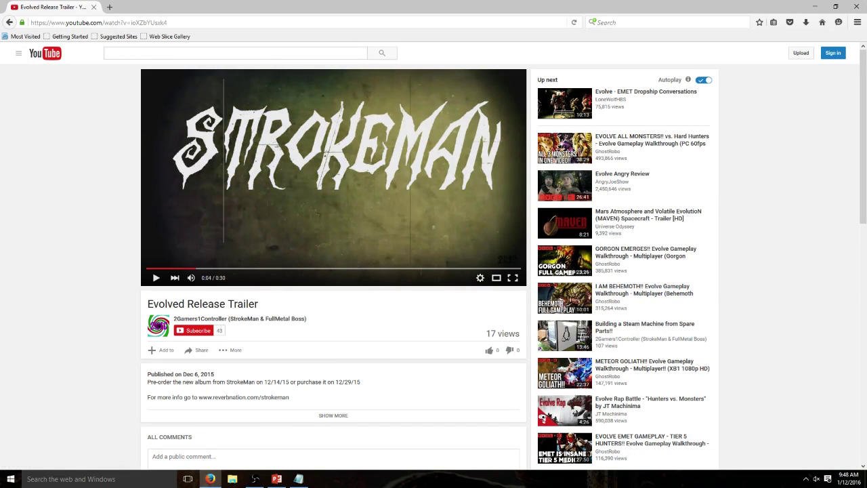
pyautogui.tripleClick(78, 22)
pyautogui.hotkey('ctrl', 'c')
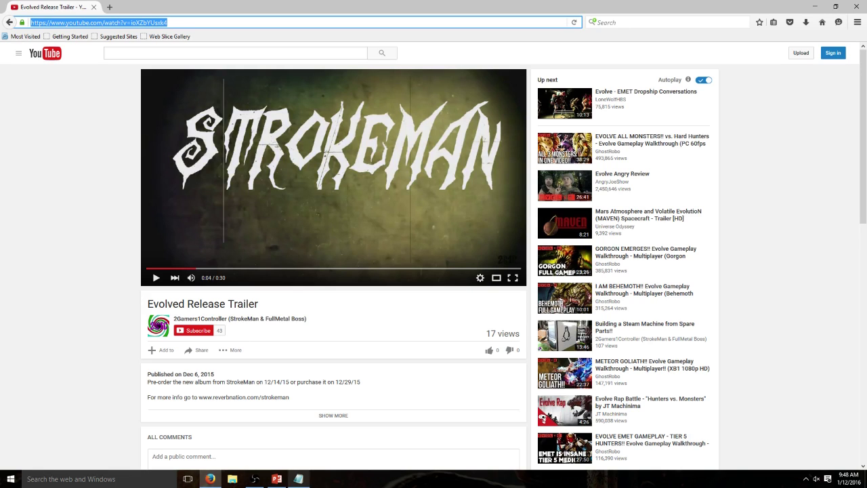
pyautogui.click(298, 478)
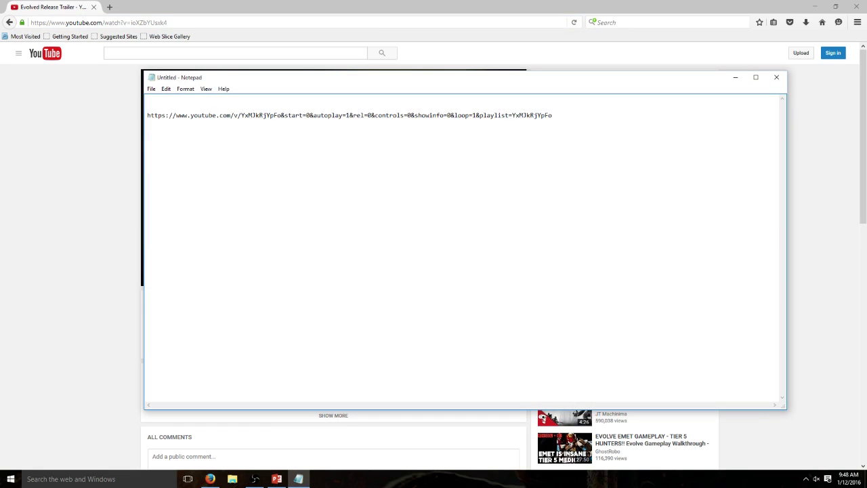
pyautogui.hotkey('ctrl', 'v')
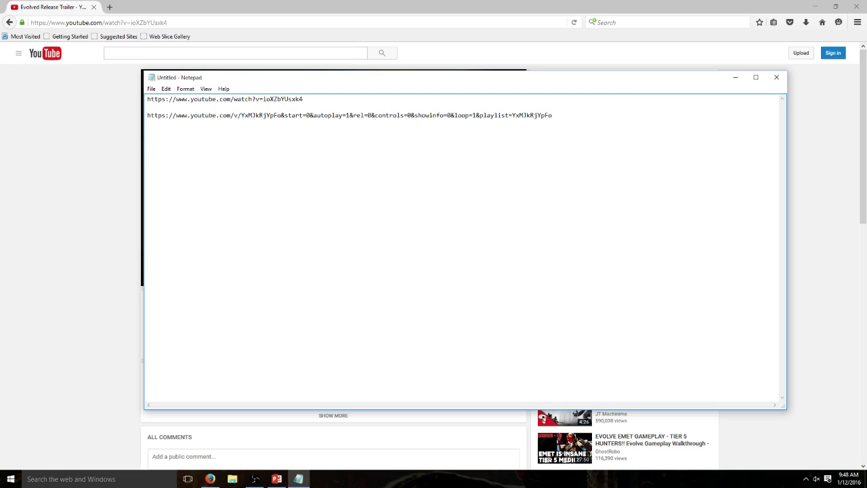
pyautogui.moveTo(147, 98); pyautogui.dragTo(303, 99)
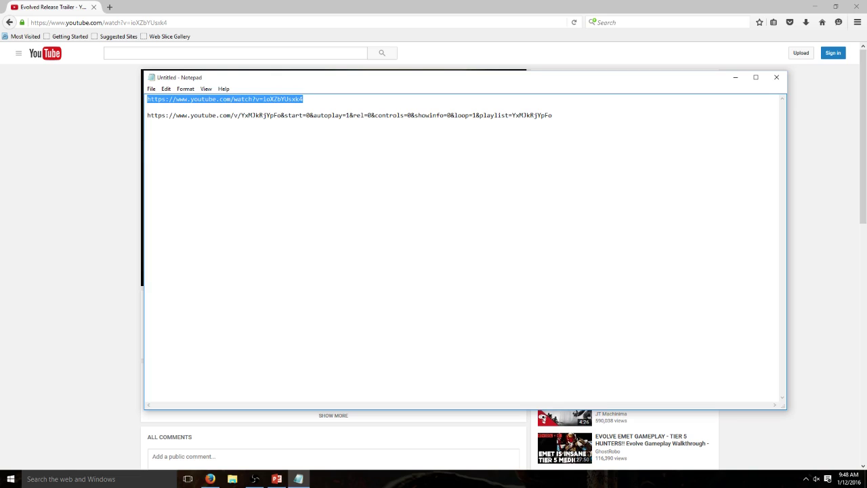
pyautogui.click(295, 115)
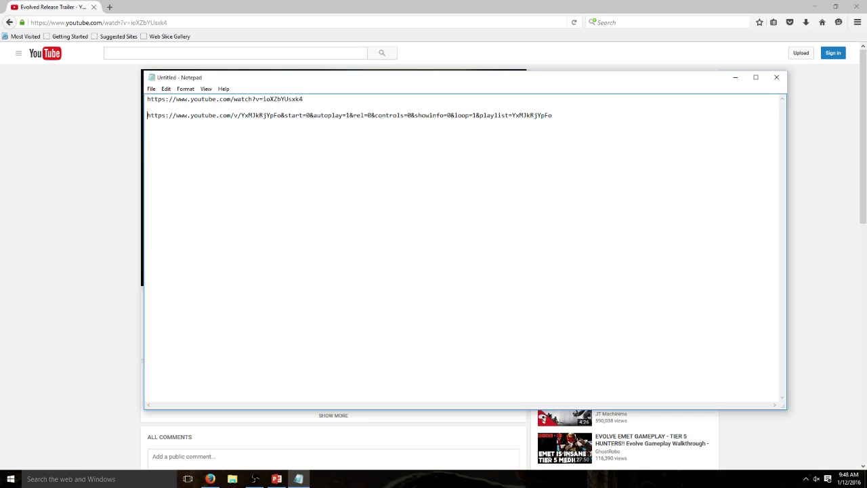
pyautogui.moveTo(147, 116); pyautogui.dragTo(552, 115)
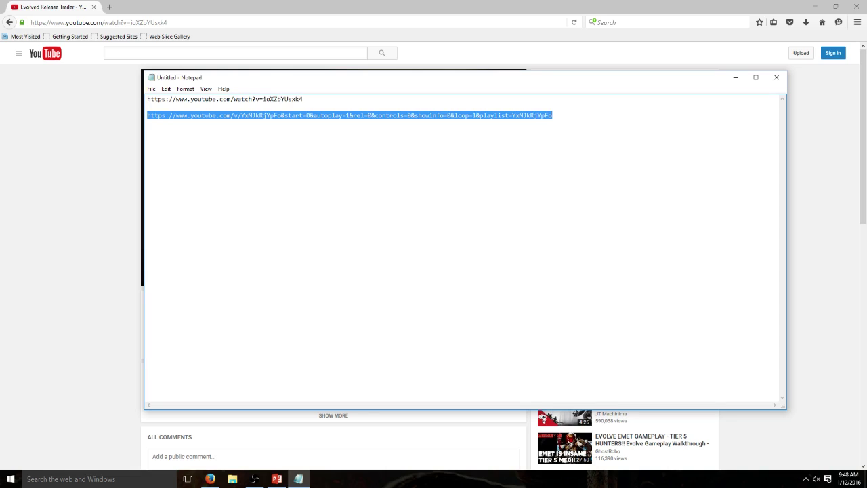
pyautogui.click(190, 115)
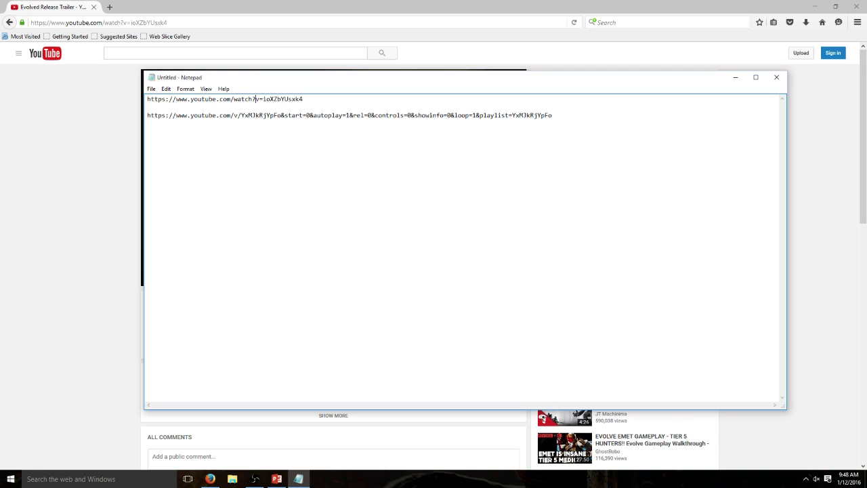
pyautogui.press('BackSpace')
pyautogui.press('BackSpace')
pyautogui.press('BackSpace')
pyautogui.press('BackSpace')
pyautogui.press('BackSpace')
pyautogui.press('BackSpace')
pyautogui.write('/')
pyautogui.press('Delete')
# Copy everything after the video ID in the sample URL, from "&start=0" to the playlist ID, and append it to the first URL.
pyautogui.moveTo(282, 116); pyautogui.dragTo(553, 115)
pyautogui.hotkey('ctrl', 'c')
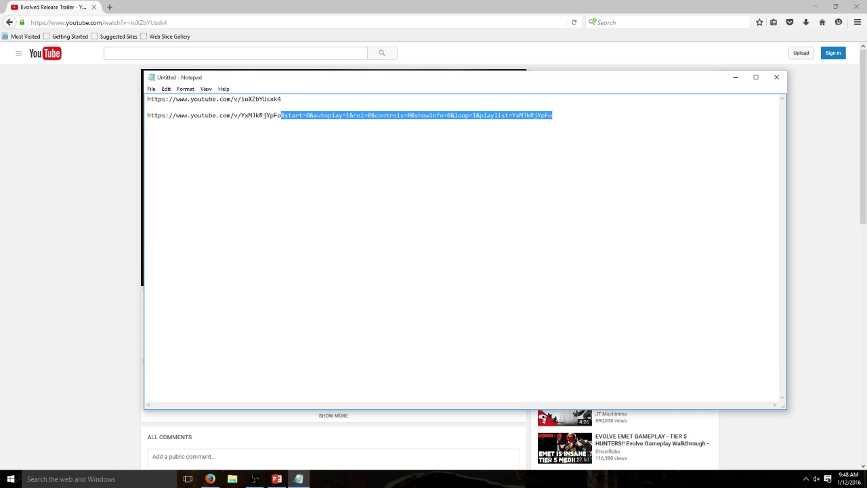
pyautogui.click(281, 99)
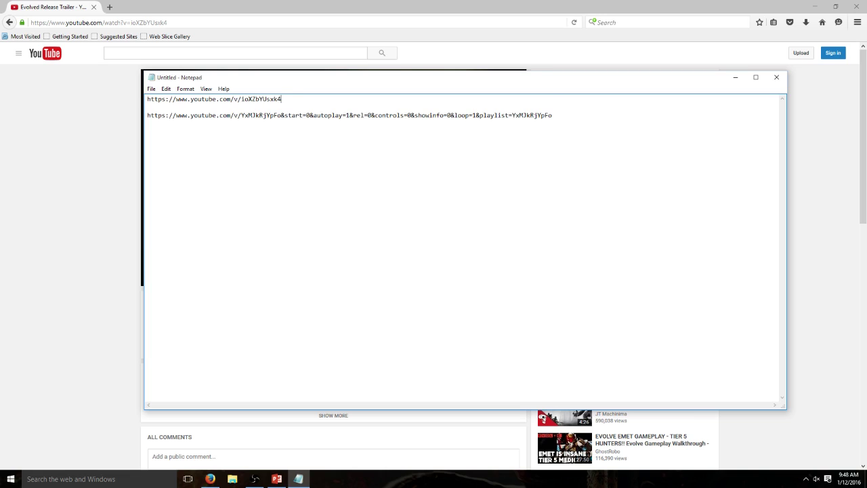
pyautogui.hotkey('ctrl', 'v')
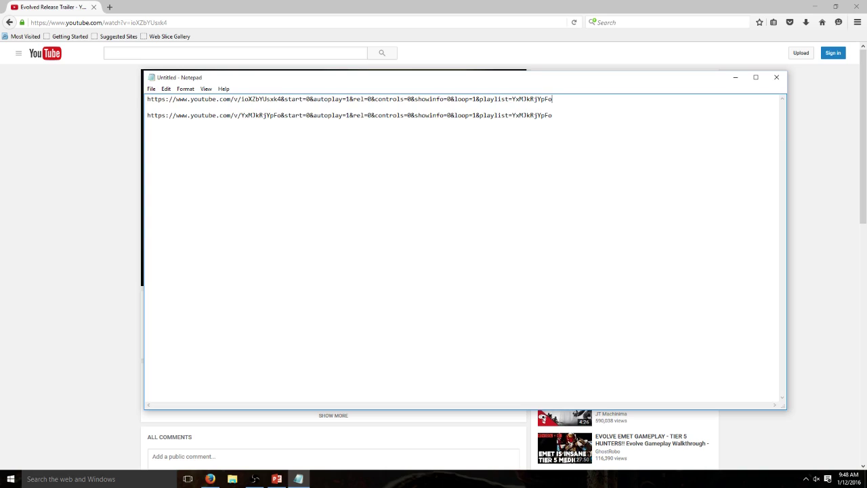
# Examine the video ID and the start and autoplay parameters in the first URL.
pyautogui.moveTo(281, 99); pyautogui.dragTo(307, 99)
pyautogui.moveTo(241, 99); pyautogui.dragTo(282, 99)
pyautogui.click(281, 115)
pyautogui.moveTo(242, 99); pyautogui.dragTo(281, 98)
pyautogui.click(296, 115)
pyautogui.moveTo(280, 99); pyautogui.dragTo(311, 99)
pyautogui.press('Home')
pyautogui.hotkey('shift', 'End')
pyautogui.moveTo(360, 115); pyautogui.dragTo(365, 115)
pyautogui.moveTo(309, 99); pyautogui.dragTo(147, 107)
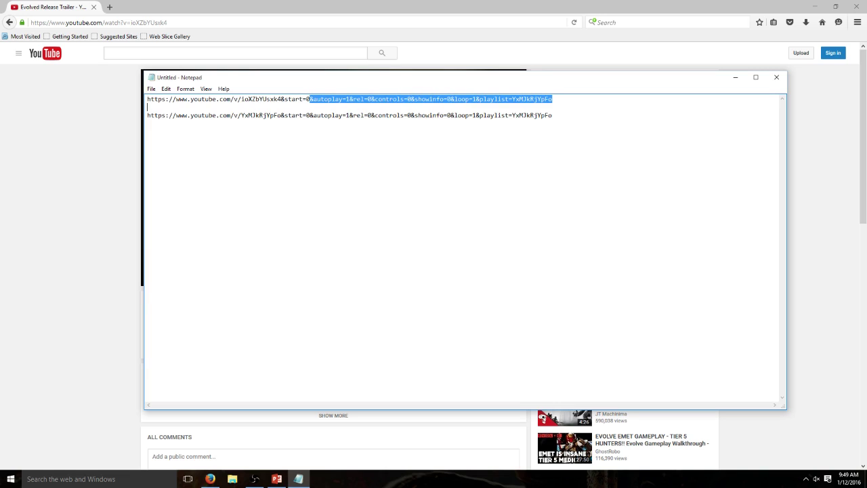
pyautogui.press('Right')
pyautogui.moveTo(307, 99); pyautogui.dragTo(313, 99)
pyautogui.click(312, 99)
pyautogui.doubleClick(312, 99)
pyautogui.click(313, 99)
pyautogui.moveTo(310, 99); pyautogui.dragTo(350, 99)
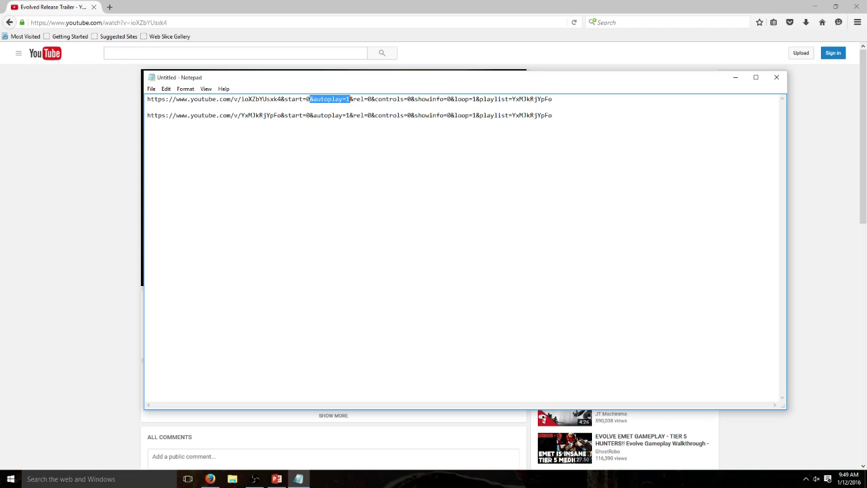
# Examine the rel, controls, showinfo, loop and playlist parameters in the URLs.
pyautogui.press('Right')
pyautogui.hotkey('shift', 'Right')
pyautogui.hotkey('shift', 'Right')
pyautogui.hotkey('shift', 'Right')
pyautogui.hotkey('shift', 'Right')
pyautogui.hotkey('shift', 'Right')
pyautogui.hotkey('shift', 'Right')
pyautogui.hotkey('shift', 'Right')
pyautogui.hotkey('shift', 'Right')
pyautogui.hotkey('shift', 'Left')
pyautogui.hotkey('shift', 'Left')
pyautogui.click(371, 99)
pyautogui.moveTo(371, 99); pyautogui.dragTo(412, 99)
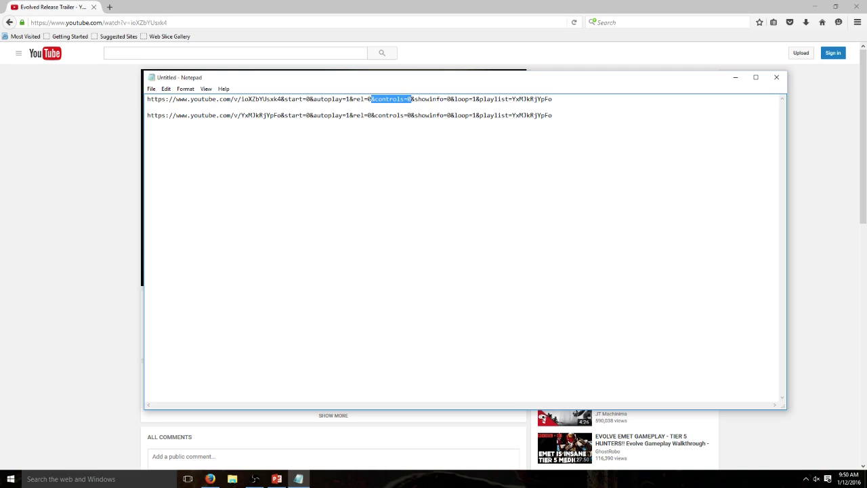
pyautogui.press('Home')
pyautogui.hotkey('shift', 'End')
pyautogui.click(437, 99)
pyautogui.moveTo(450, 99); pyautogui.dragTo(552, 99)
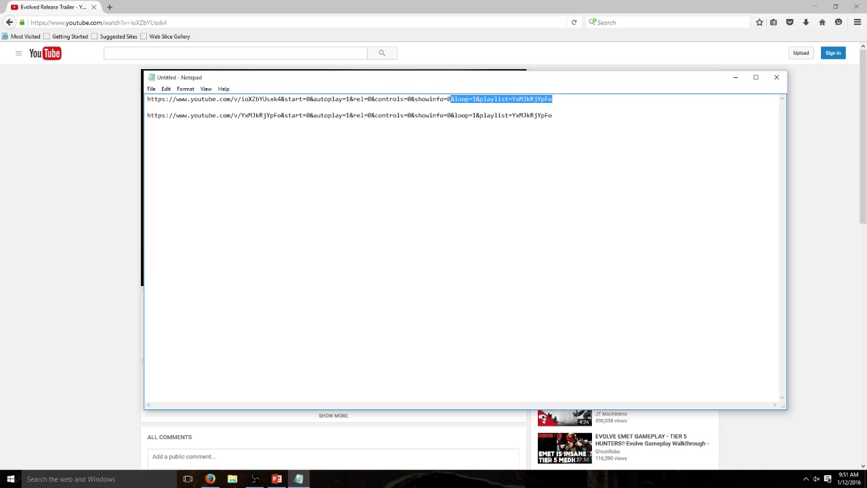
pyautogui.click(511, 115)
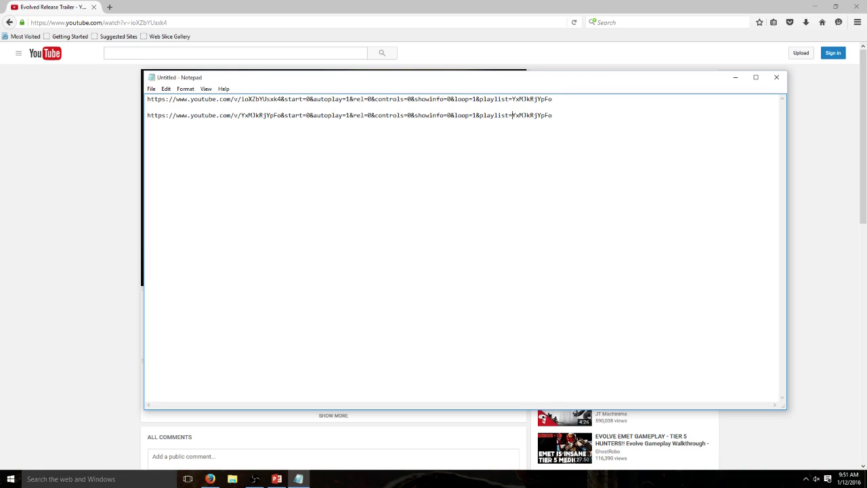
# Replace the playlist ID at the end of the first URL with the video's own ID, ioXZbYUsxk4.
pyautogui.moveTo(241, 99); pyautogui.dragTo(281, 99)
pyautogui.hotkey('ctrl', 'c')
pyautogui.click(553, 99)
pyautogui.press('BackSpace')
pyautogui.press('BackSpace')
pyautogui.press('BackSpace')
pyautogui.press('BackSpace')
pyautogui.press('BackSpace')
pyautogui.press('BackSpace')
pyautogui.press('BackSpace')
pyautogui.press('BackSpace')
pyautogui.press('BackSpace')
pyautogui.press('BackSpace')
pyautogui.press('BackSpace')
pyautogui.hotkey('ctrl', 'v')
# Copy the complete first URL and minimize Notepad.
pyautogui.press('Down')
pyautogui.press('Down')
pyautogui.hotkey('shift', 'End')
pyautogui.click(553, 99)
pyautogui.moveTo(147, 99); pyautogui.dragTo(553, 99)
pyautogui.hotkey('ctrl', 'c')
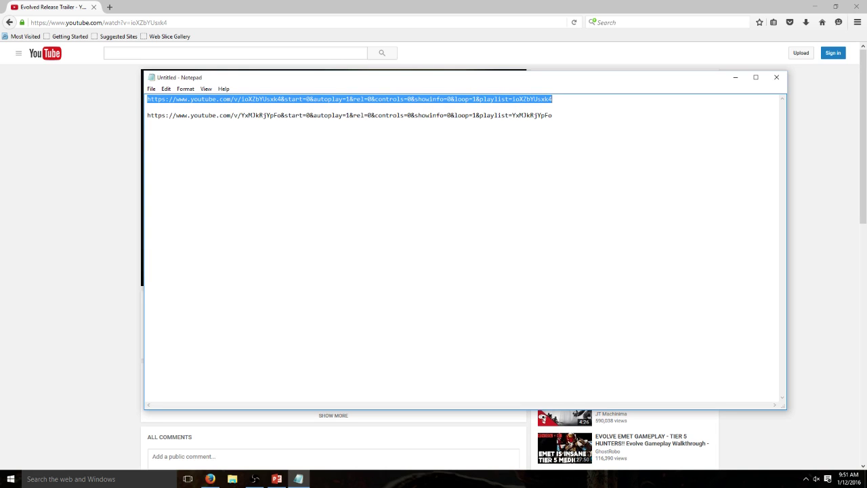
pyautogui.click(736, 77)
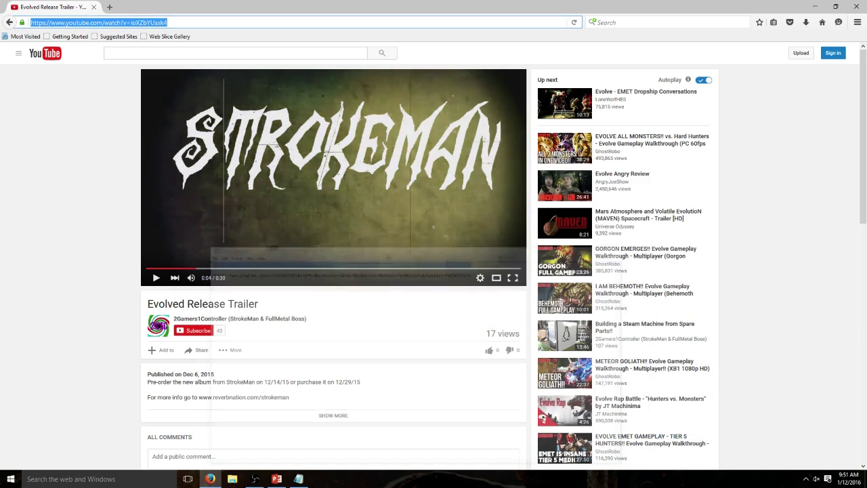
# Set the Flash object's Movie property in PowerPoint to the copied URL and start the slide show.
pyautogui.click(276, 479)
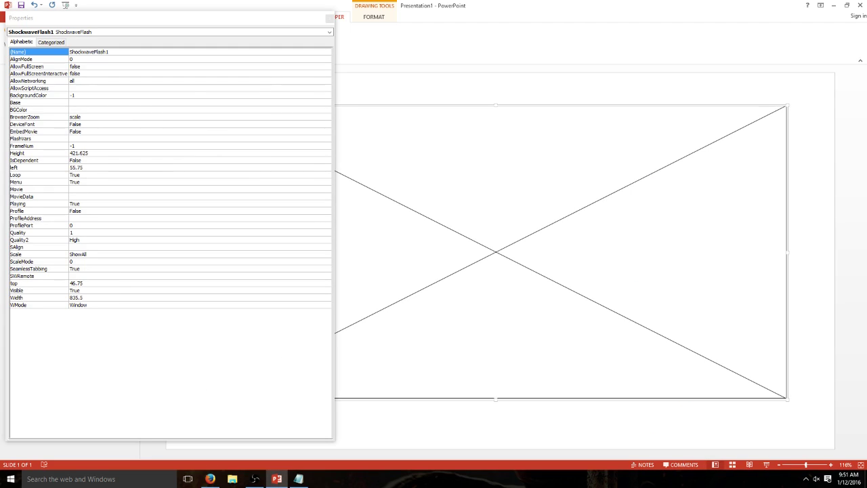
pyautogui.click(39, 189)
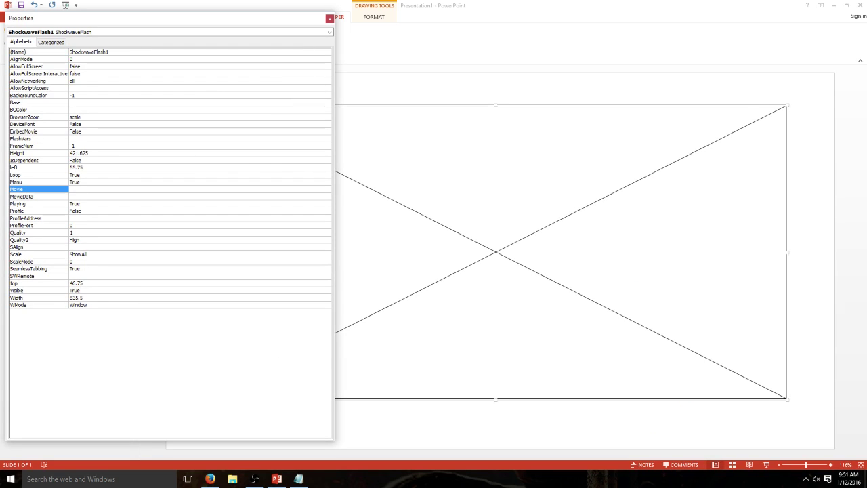
pyautogui.hotkey('ctrl', 'v')
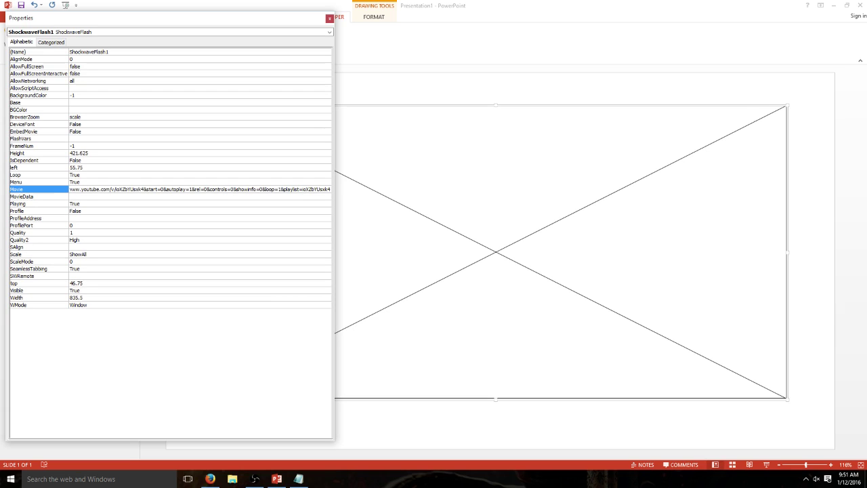
pyautogui.click(329, 19)
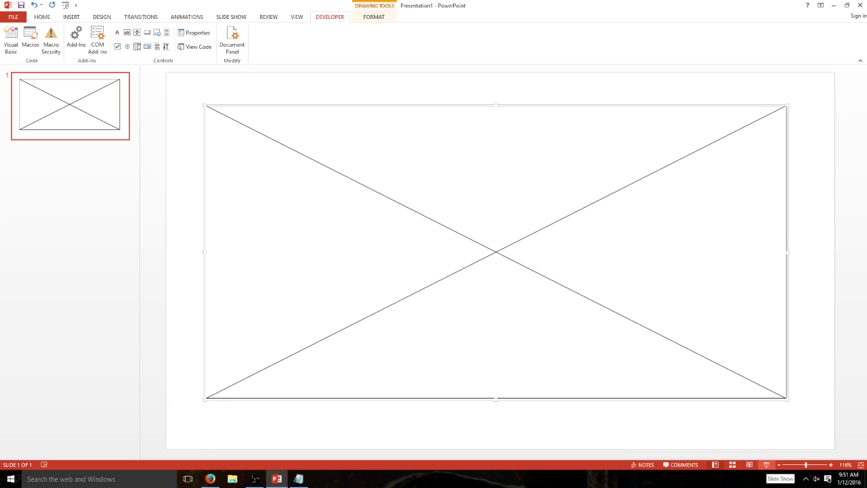
pyautogui.click(767, 465)
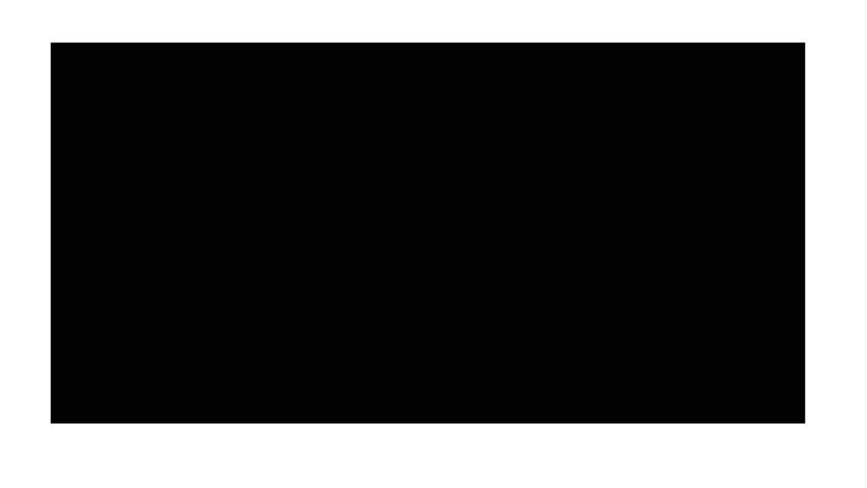